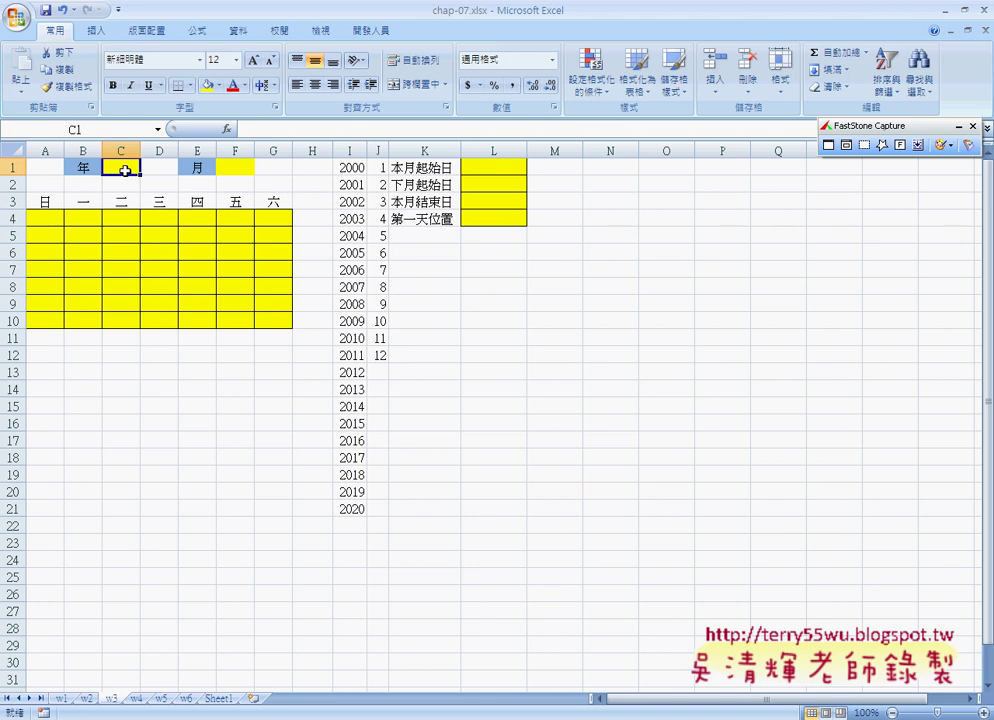
Step: Set C1's validation to Allow: List, with the years 2000–2020 in I1:I21 as the source
left_click(255, 33)
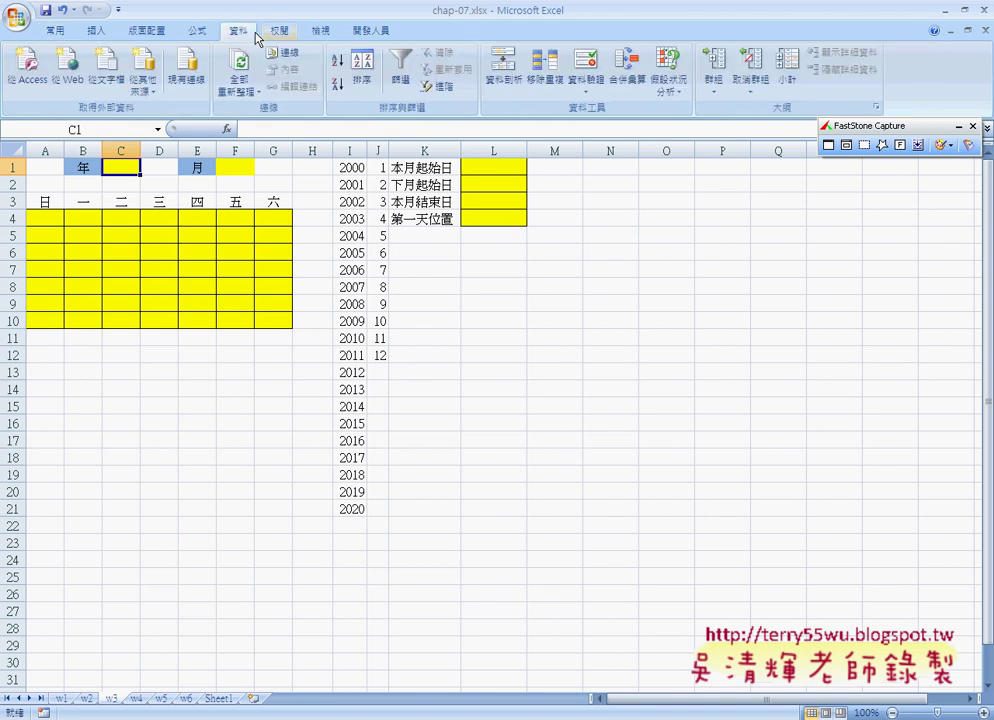
left_click(588, 70)
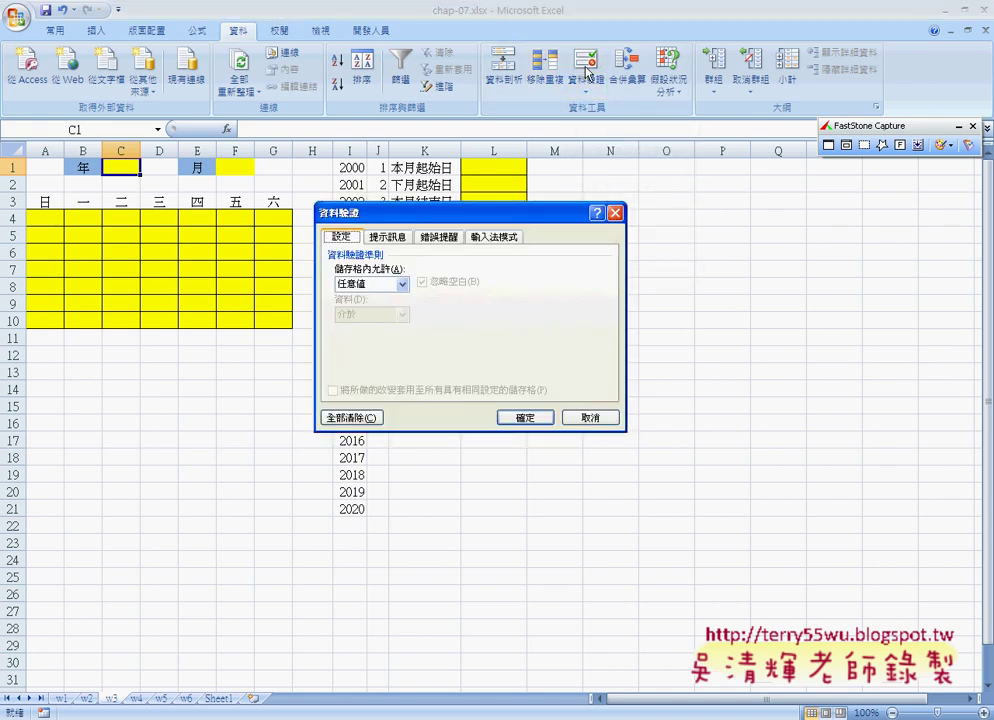
left_click(403, 285)
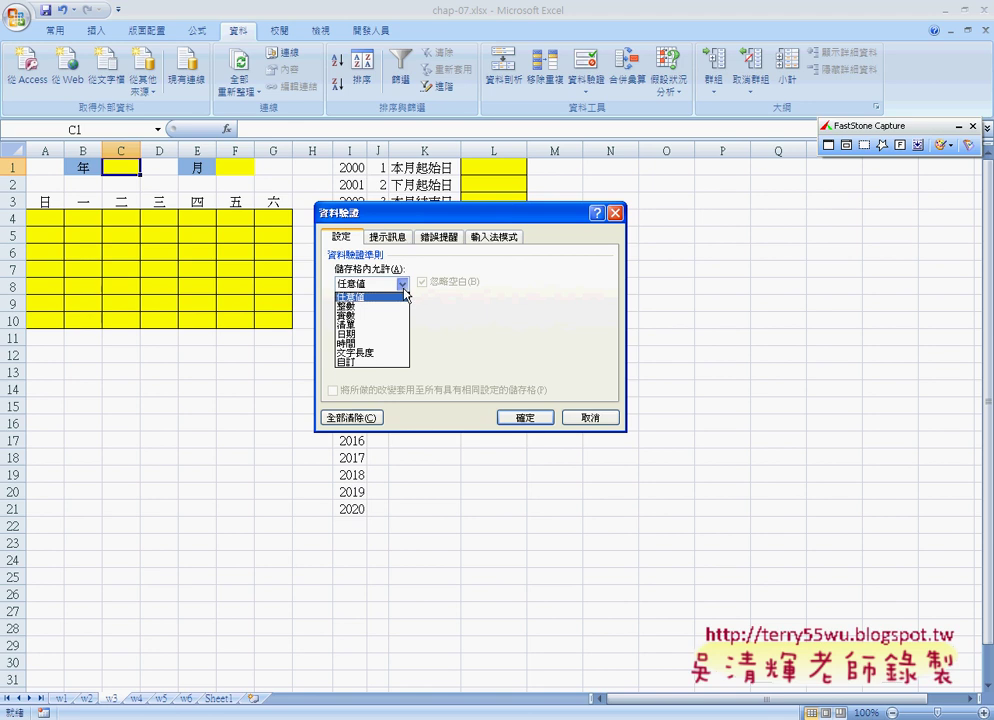
left_click(385, 323)
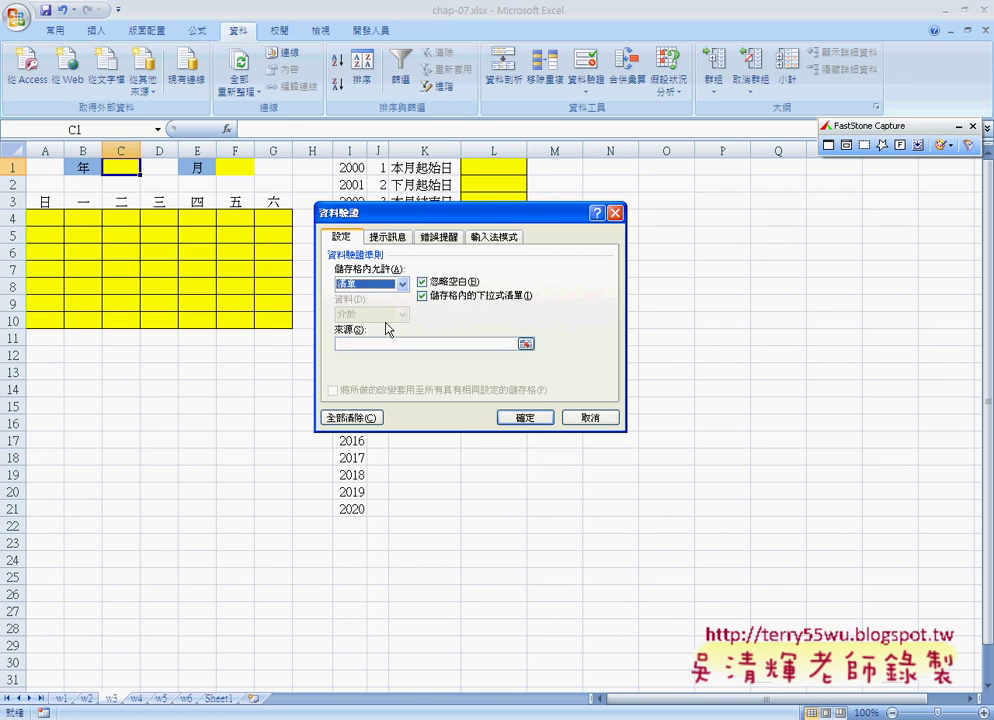
mouse_move(459, 214)
left_mouse_down()
mouse_move(636, 212)
mouse_move(638, 223)
left_mouse_up()
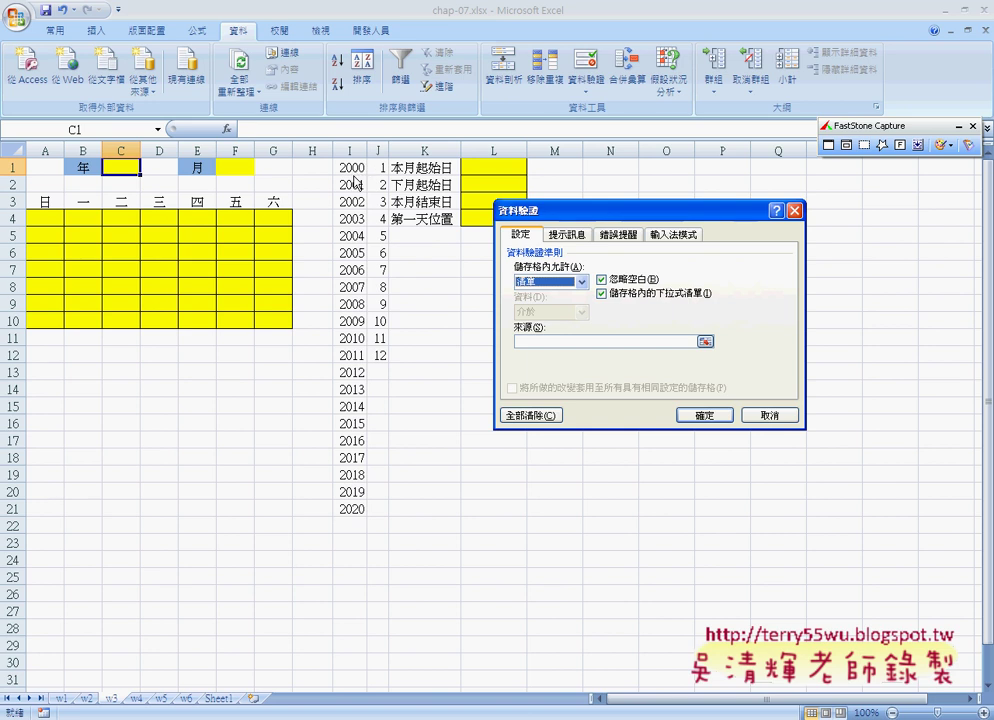
left_click(705, 341)
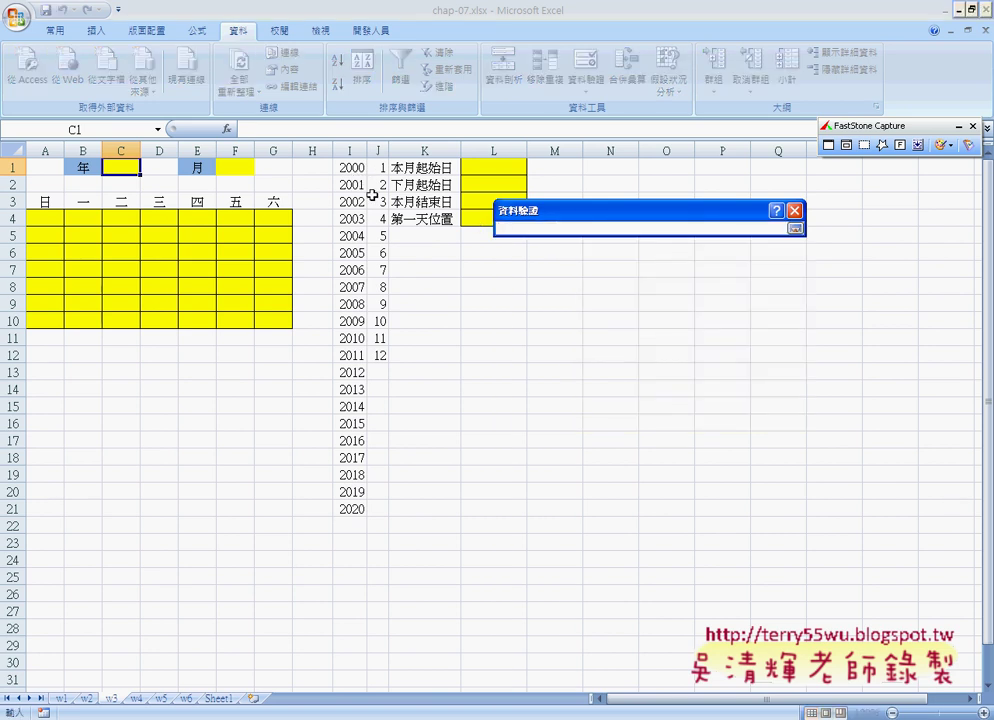
left_click_drag(350, 168, 357, 508)
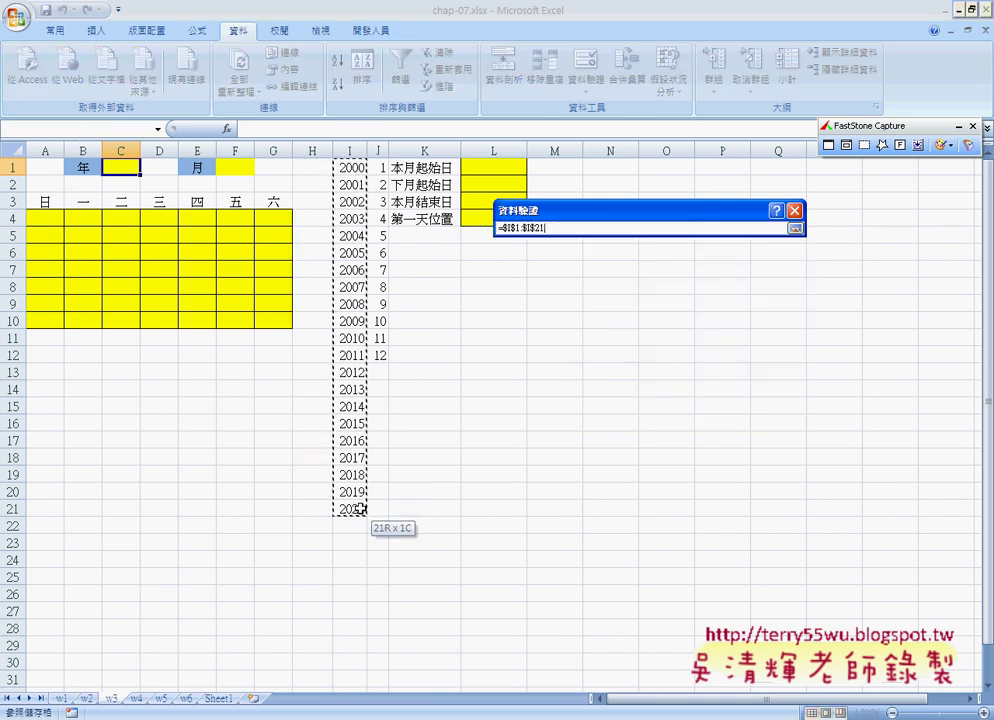
left_click(795, 228)
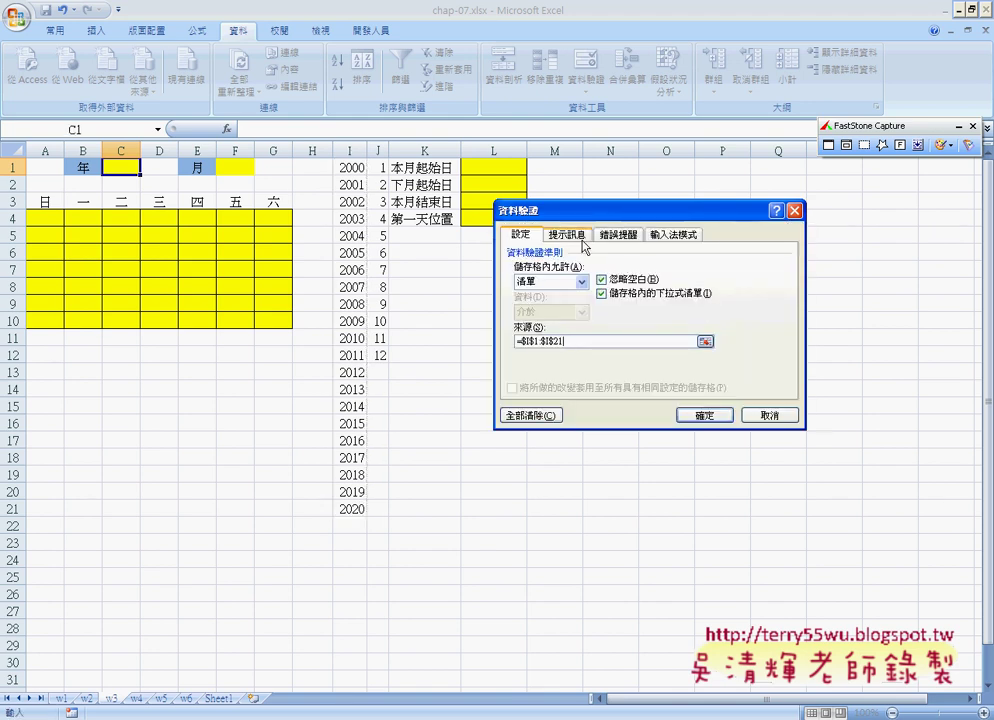
Step: Check the Input Message options, verify Source =$I$1:$I$21, and apply the year list to C1
left_click(567, 234)
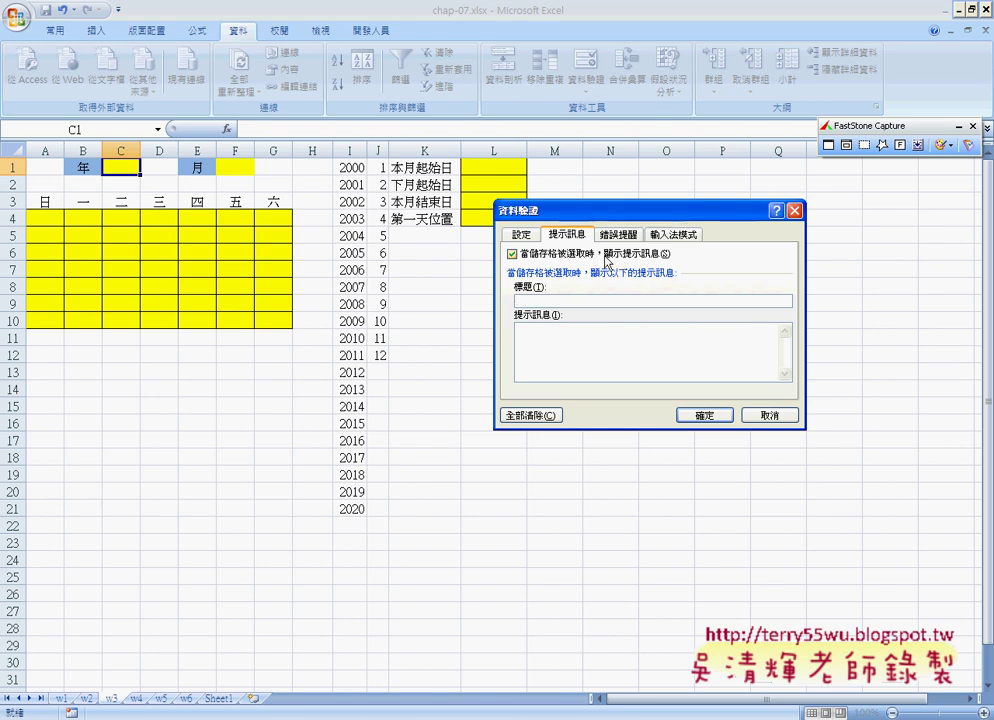
left_click(605, 254)
left_click(521, 234)
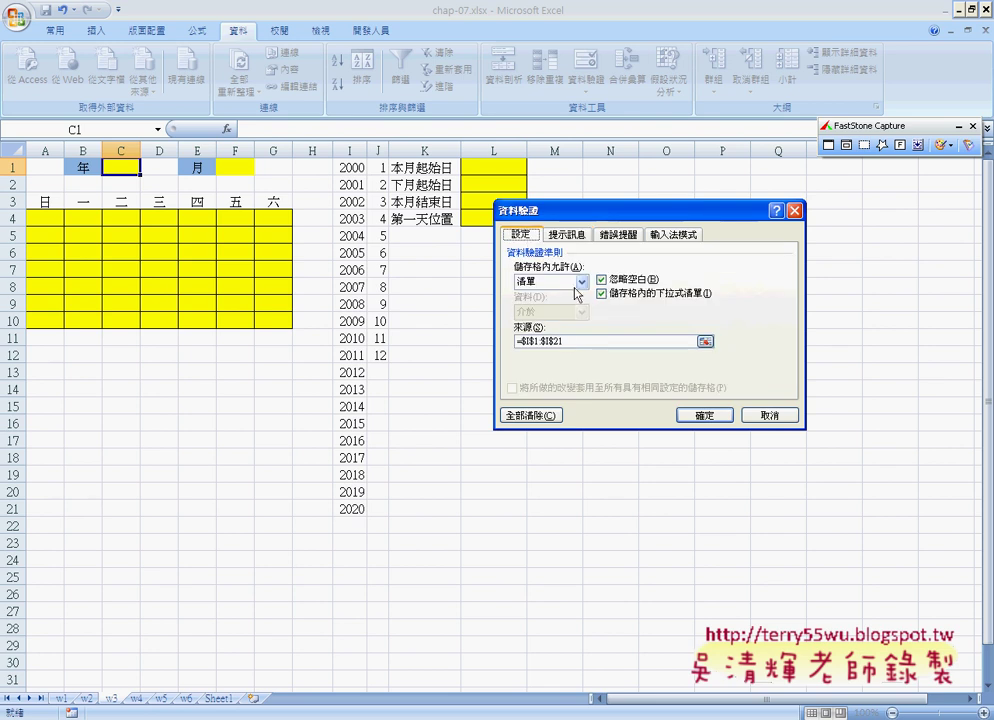
left_click(570, 341)
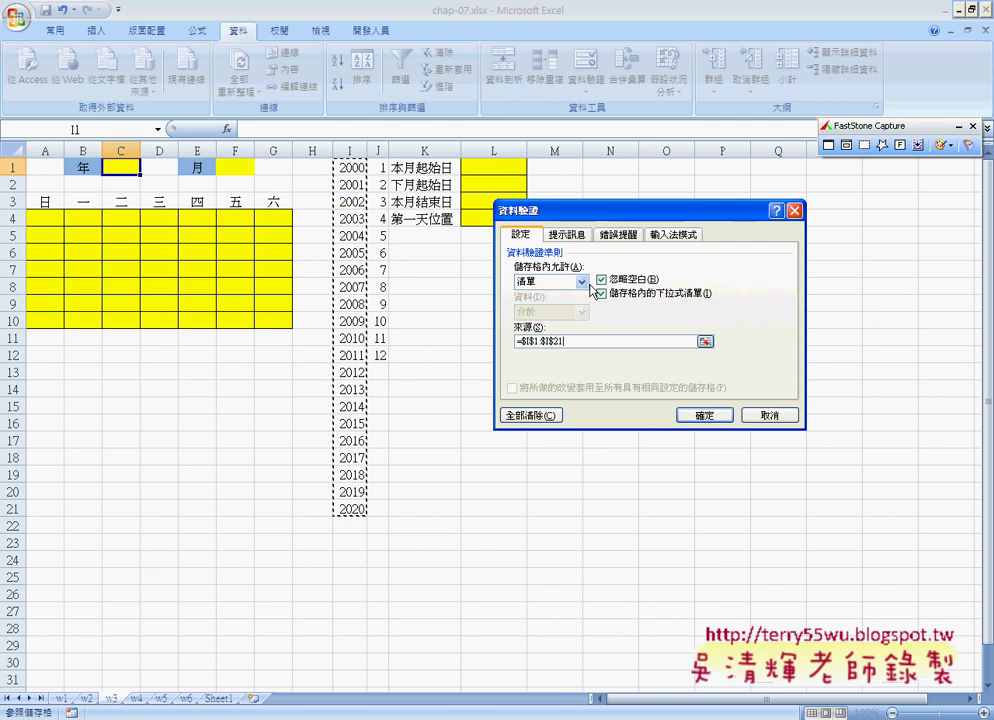
left_click(700, 416)
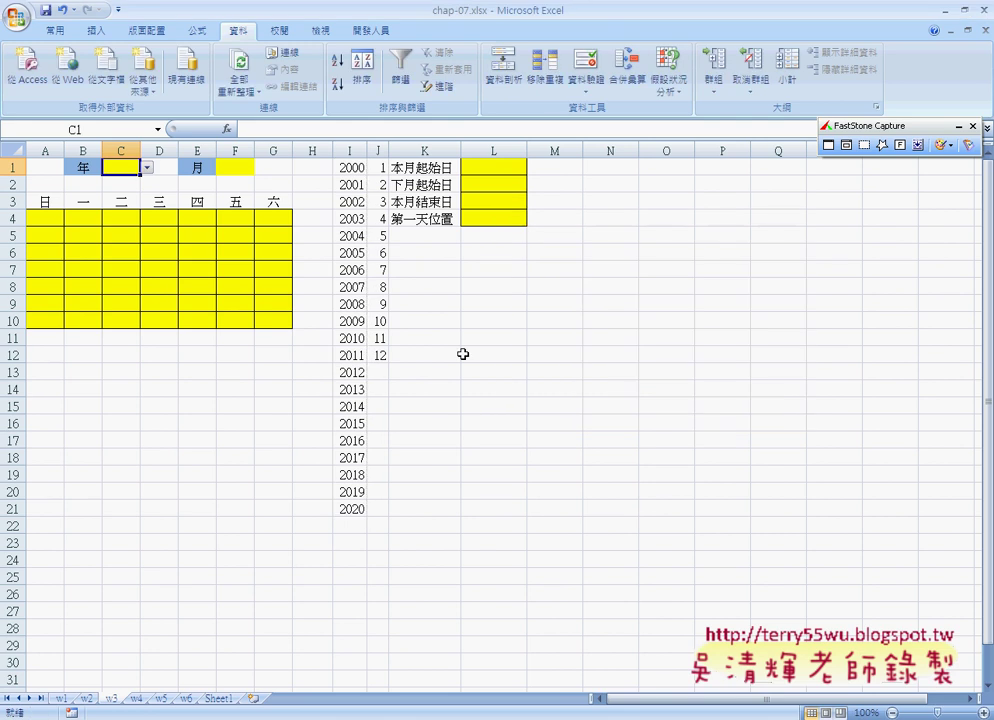
left_click(147, 168)
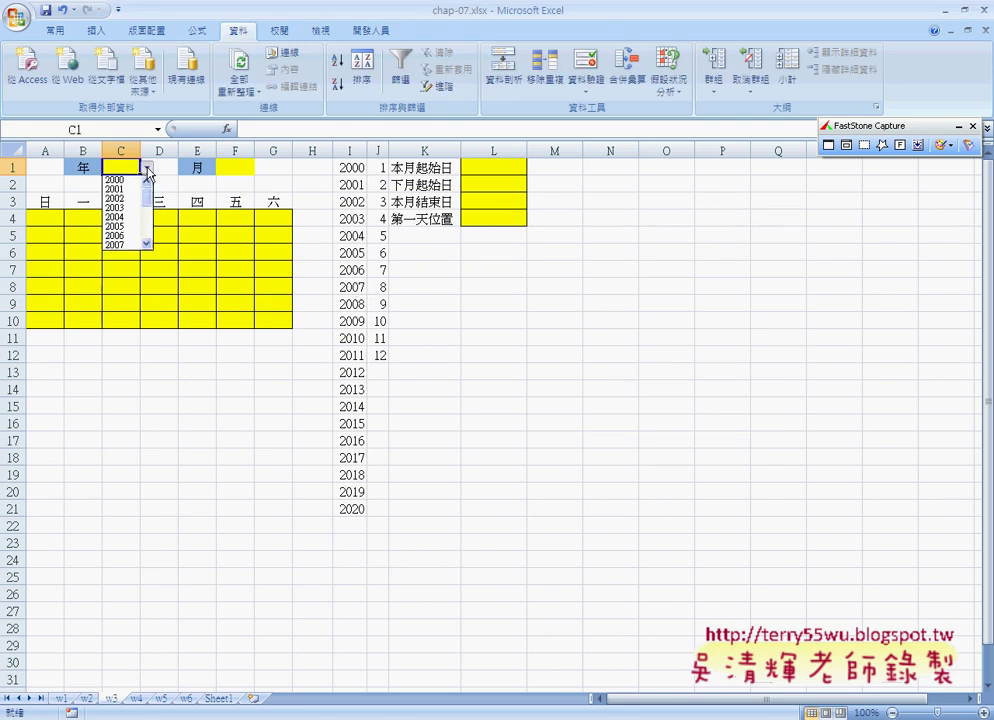
left_click(148, 243)
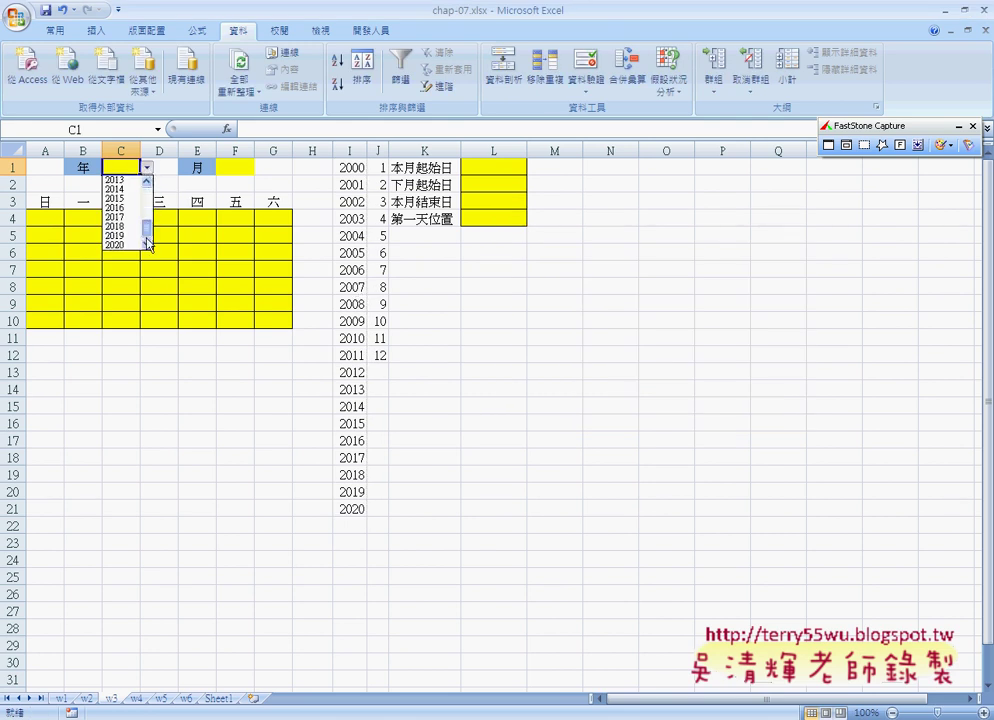
key("Escape")
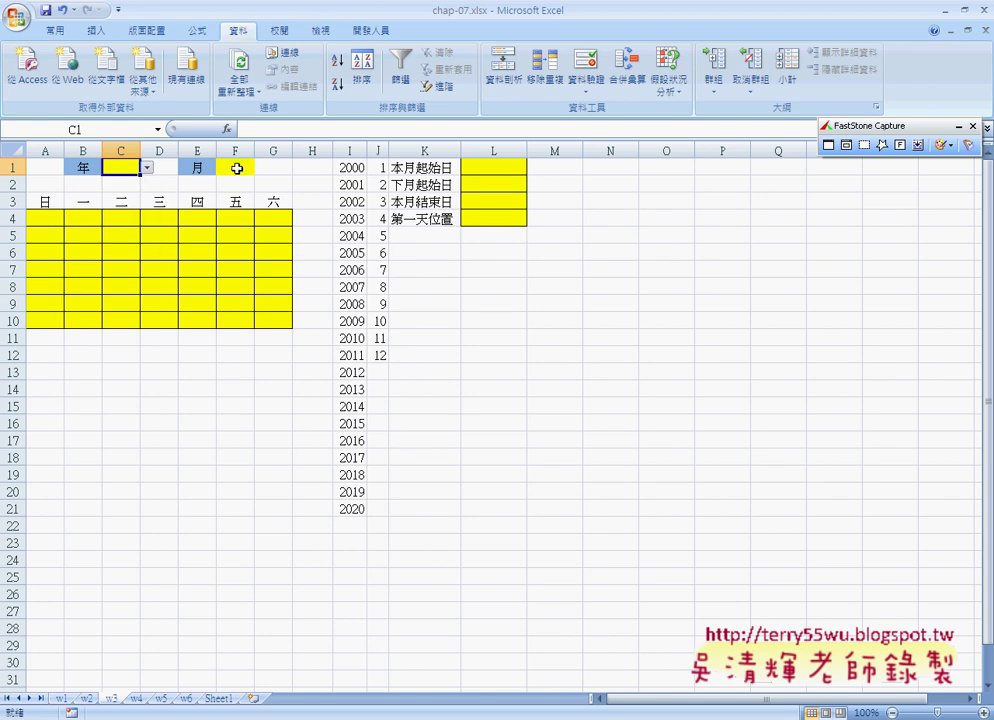
left_click(237, 168)
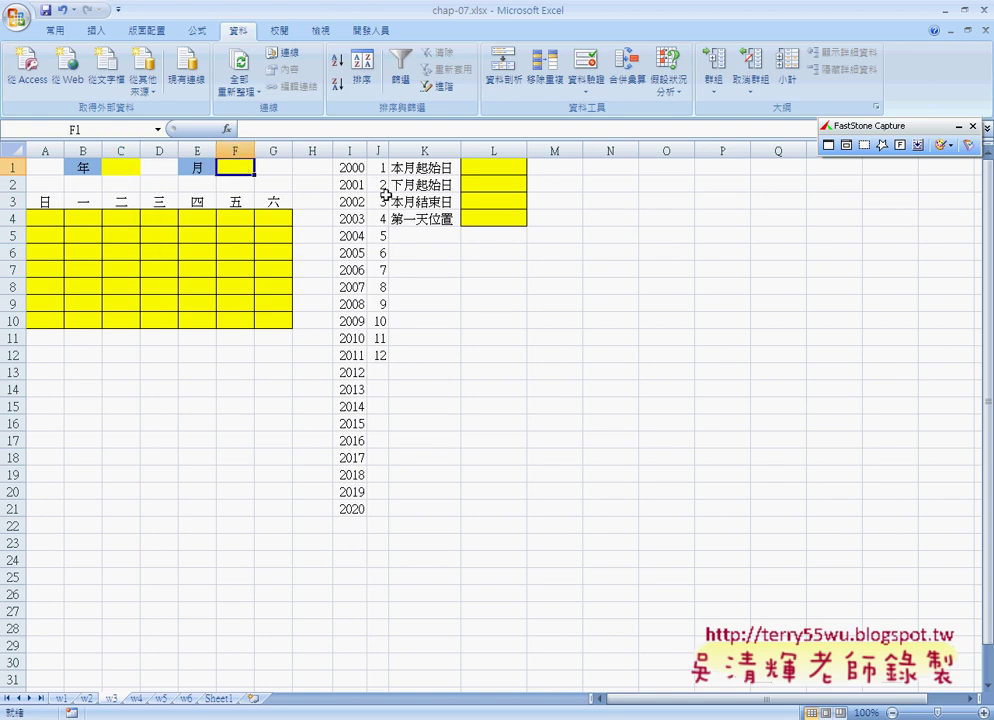
Step: Give F1 a List validation sourced from the month numbers in J1:J12
left_click(586, 66)
left_click(572, 283)
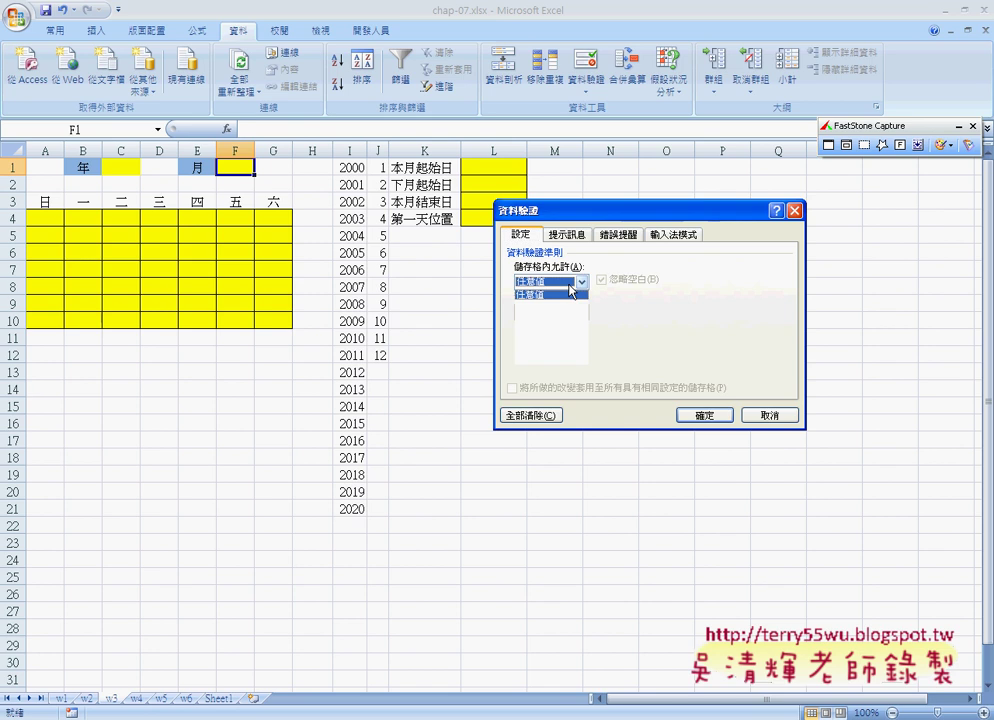
left_click(563, 324)
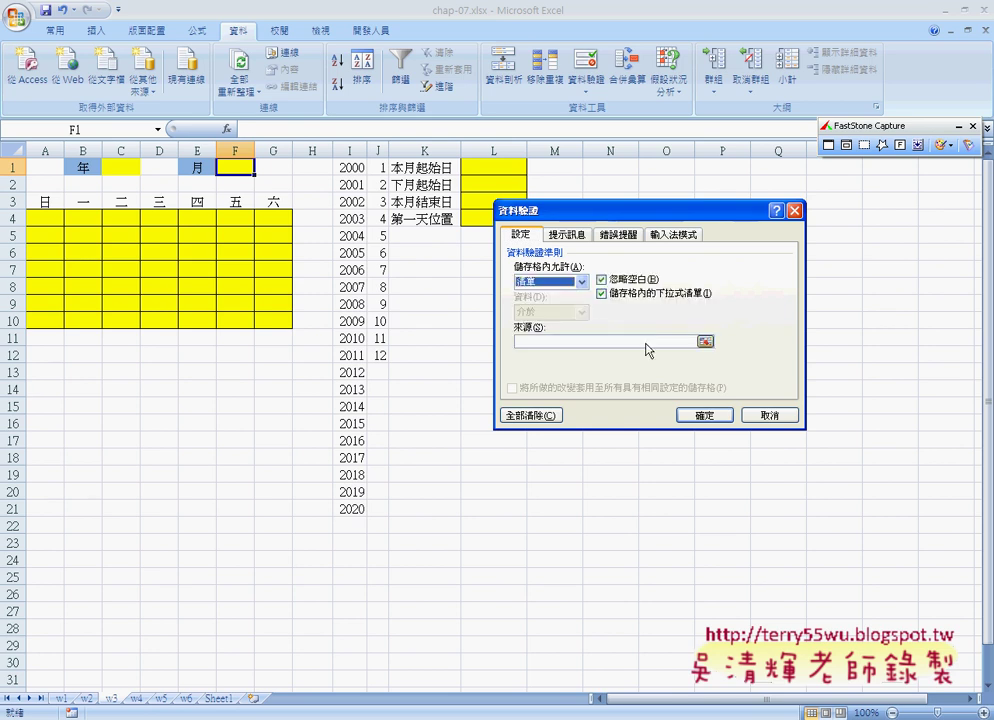
left_click(688, 341)
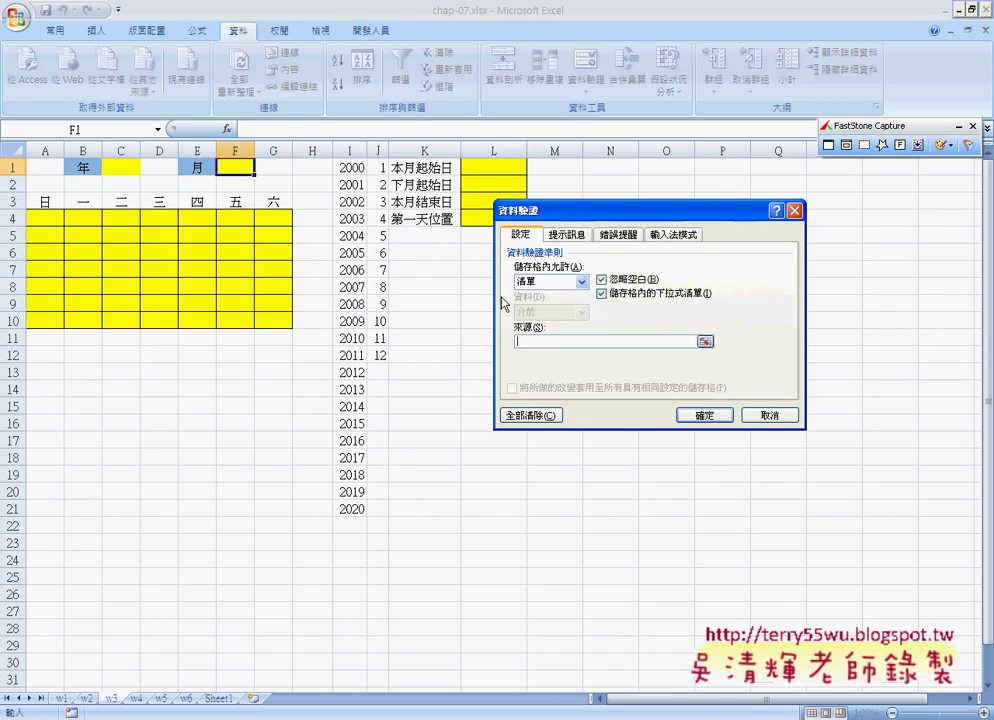
left_click(375, 167)
left_click_drag(375, 167, 380, 354)
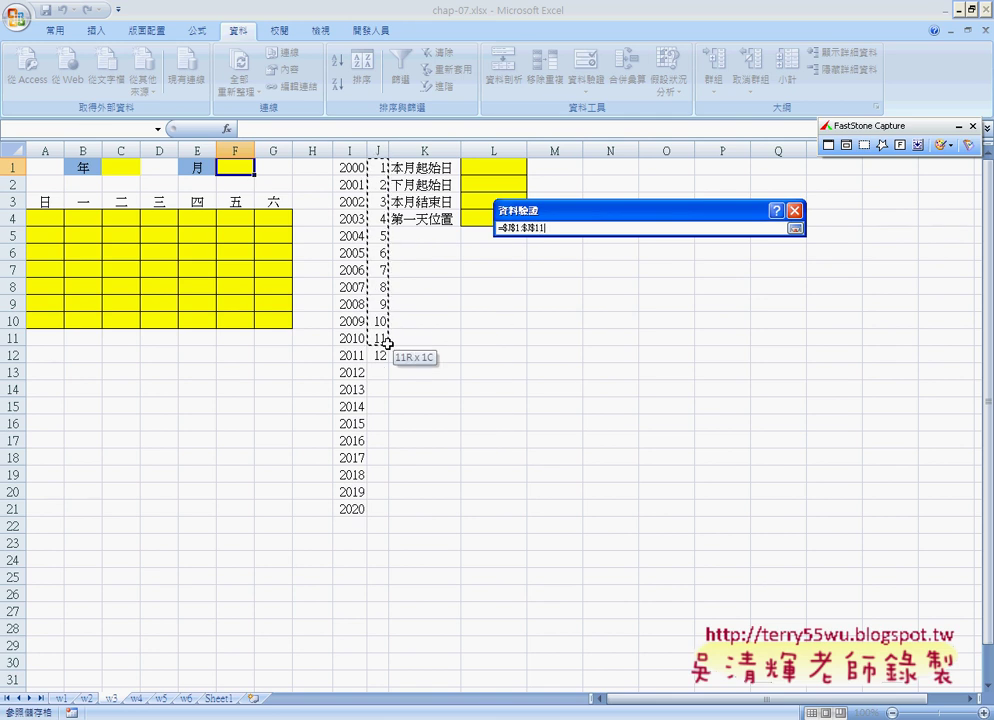
left_click(704, 416)
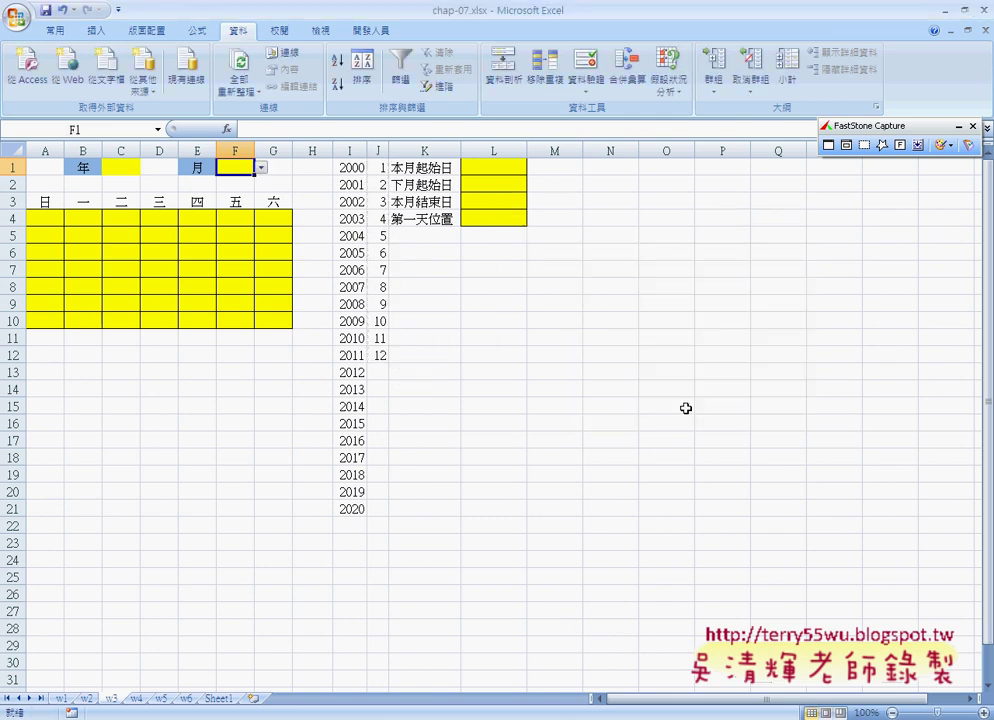
Step: Test F1's month drop-down, then select the year and month lists in I1:J21
left_click(261, 168)
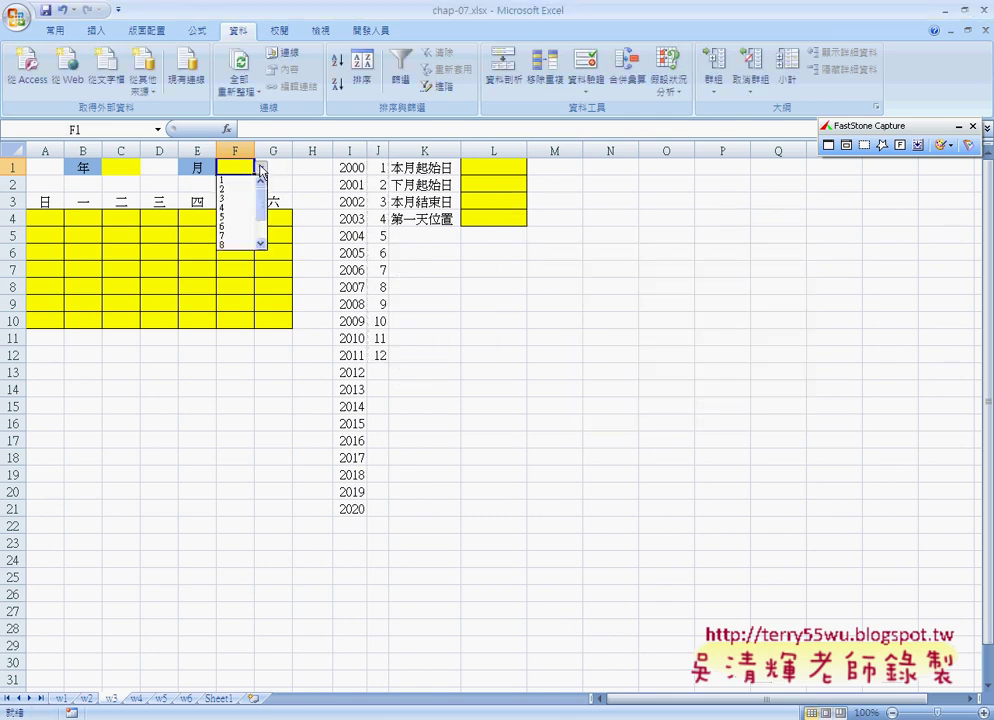
scroll(238, 210, "down", 2)
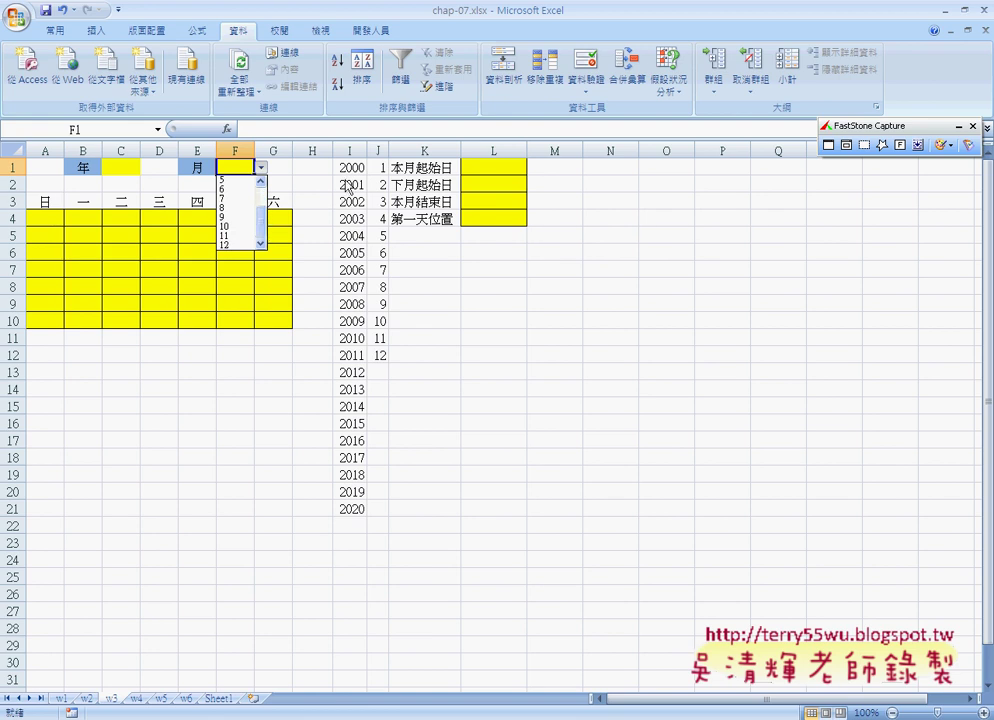
left_click_drag(347, 167, 380, 512)
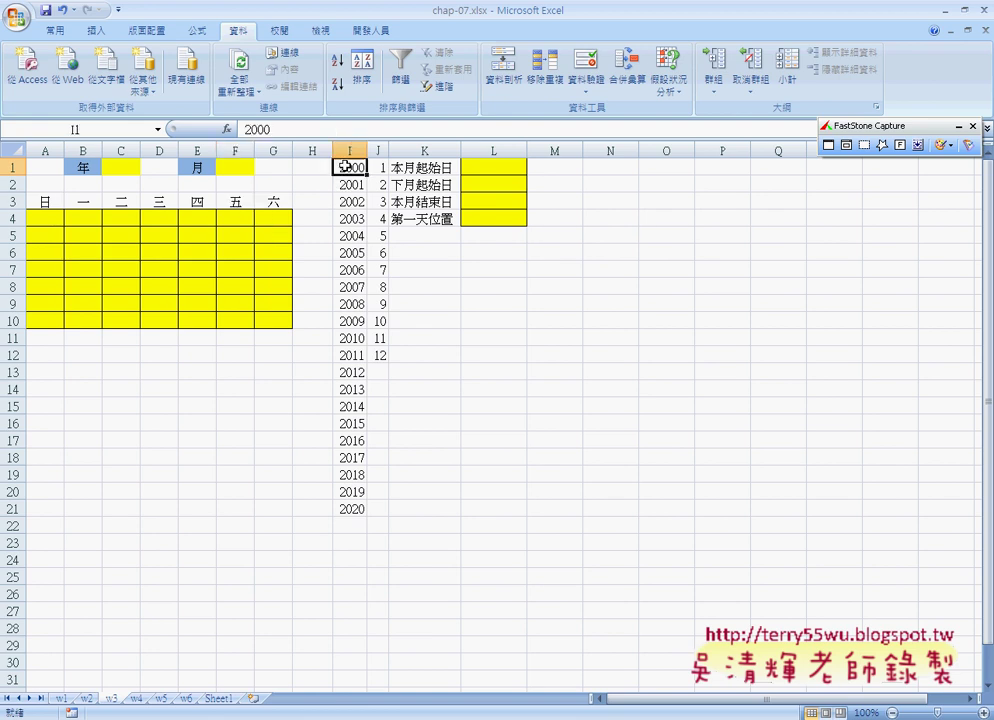
Step: Cut the lists from I1:J21 and paste them at A1 of a new worksheet, Sheet2
right_click(380, 512)
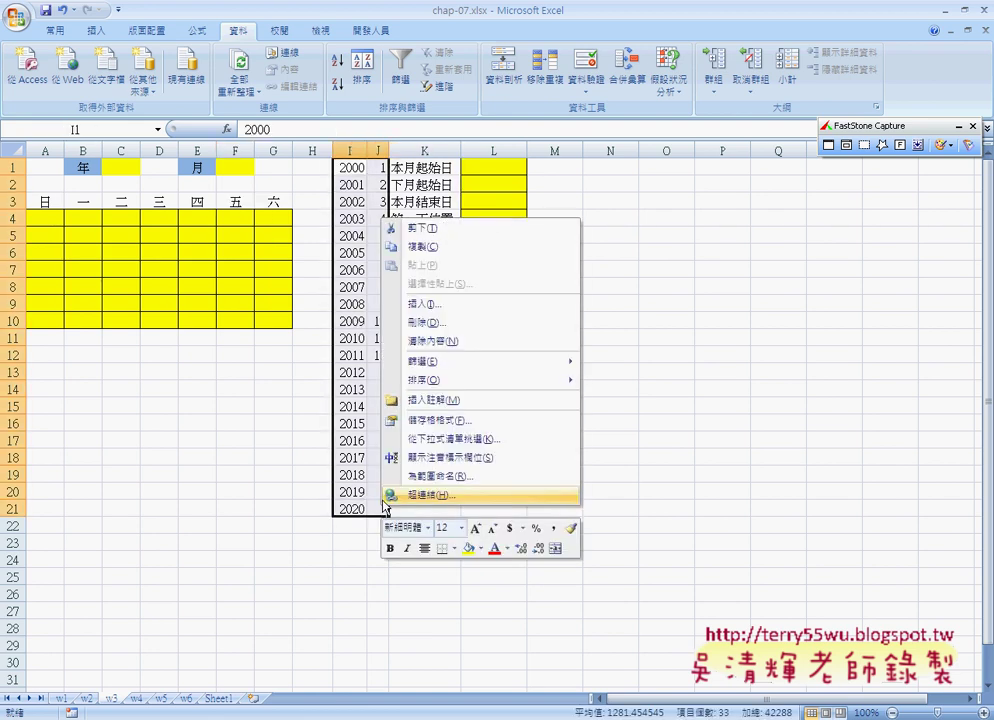
left_click(455, 231)
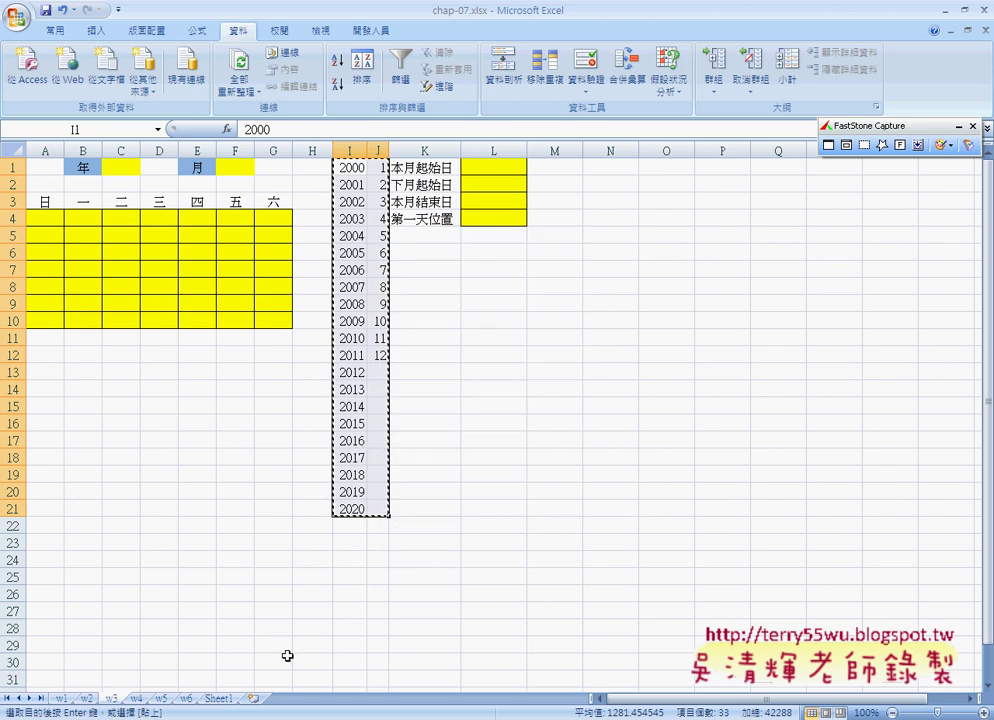
left_click(255, 698)
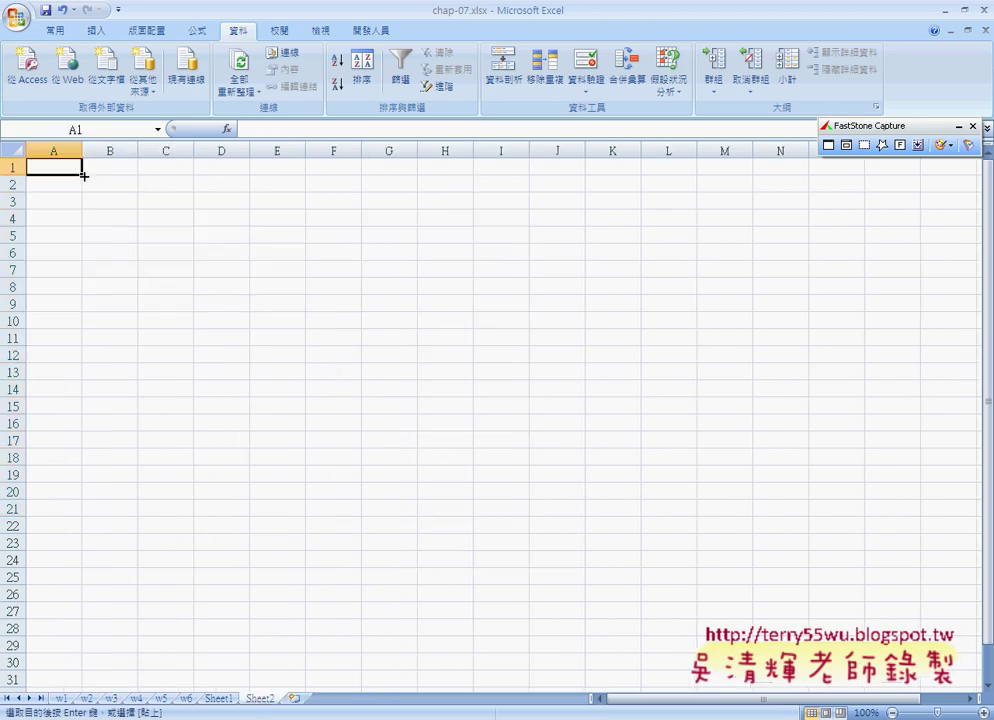
right_click(78, 166)
left_click(104, 215)
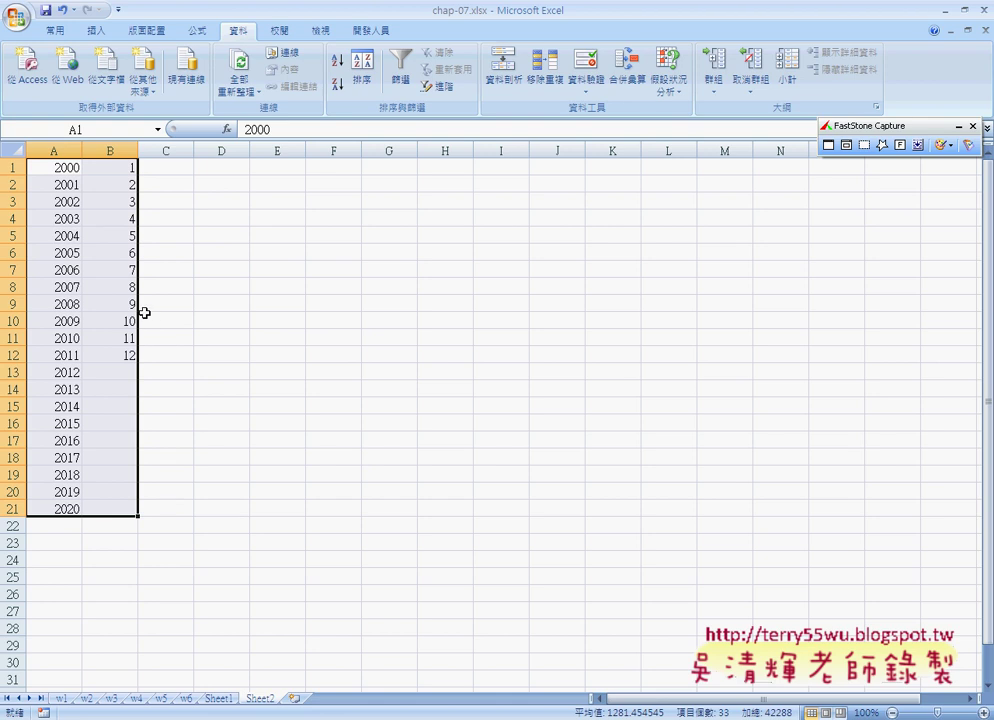
Step: On sheet w3, delete the broken #REF! from C1's validation source, leaving just '='
left_click(110, 699)
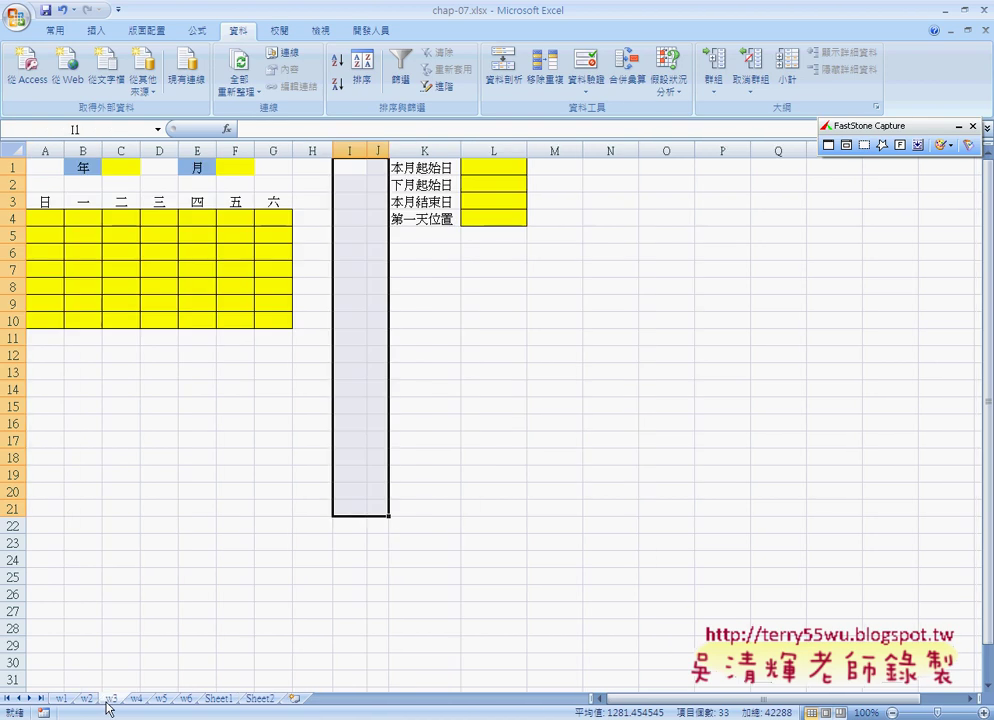
left_click(118, 166)
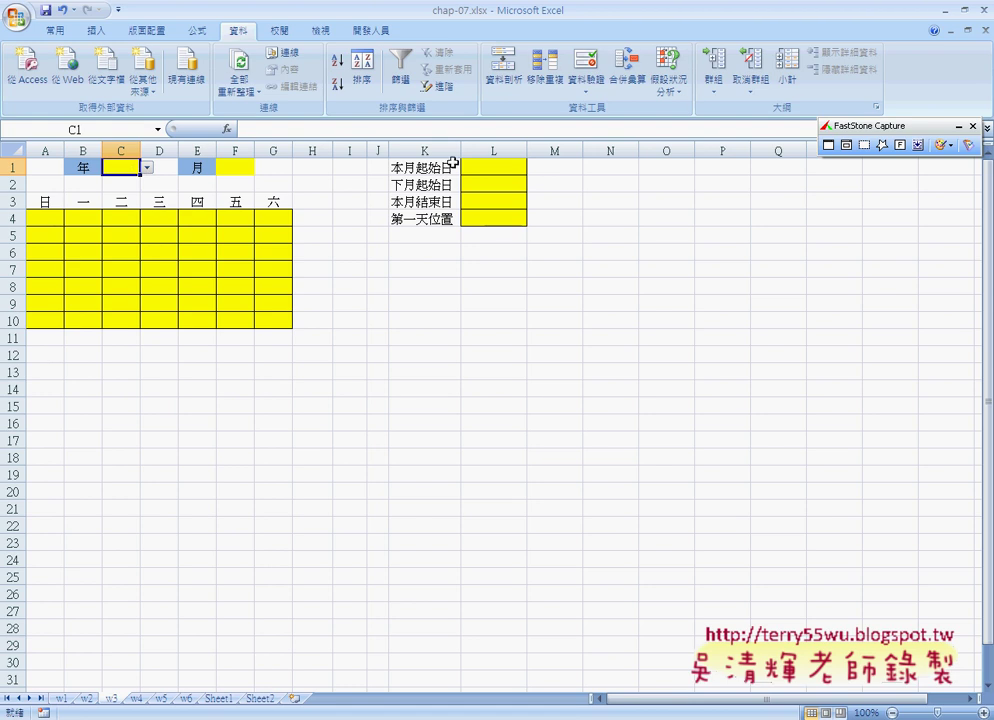
left_click(588, 75)
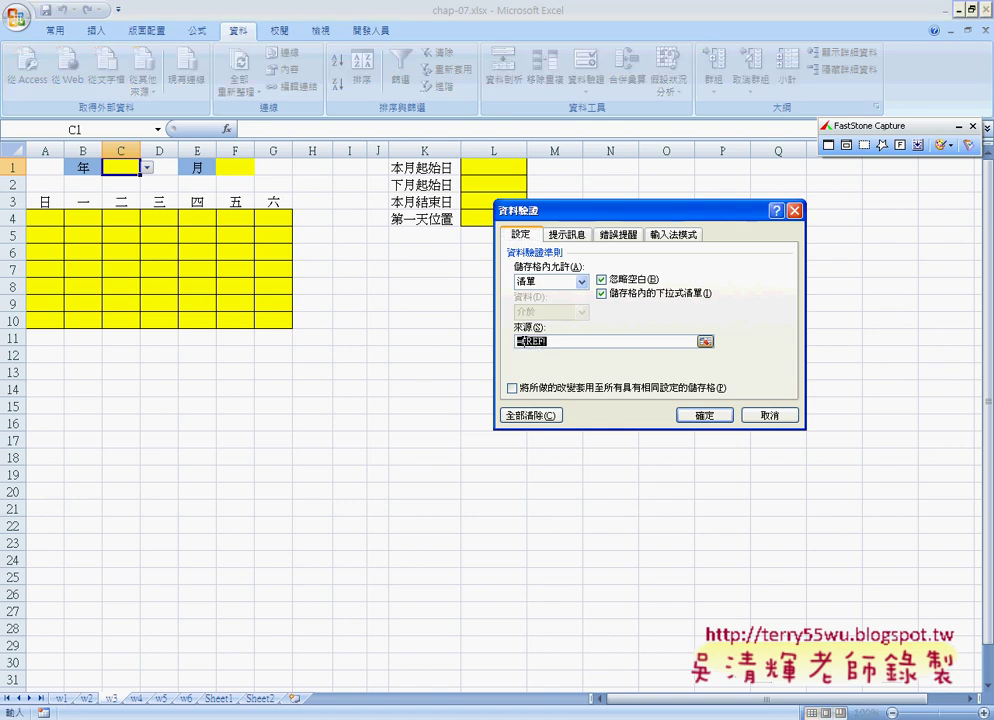
left_click_drag(521, 341, 555, 341)
key("BackSpace")
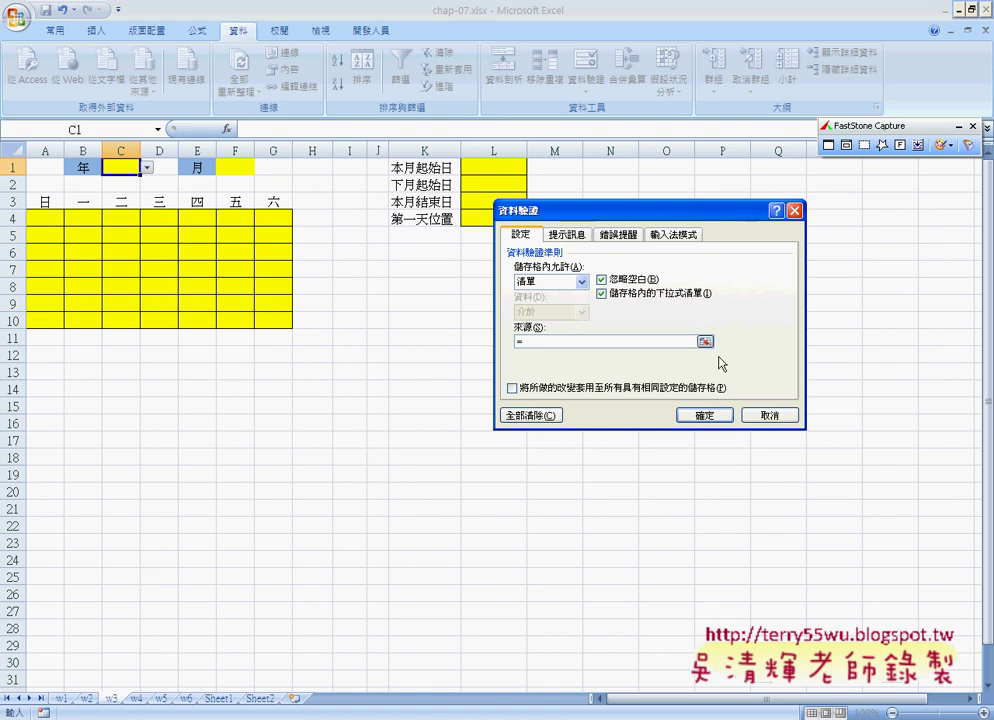
left_click(705, 341)
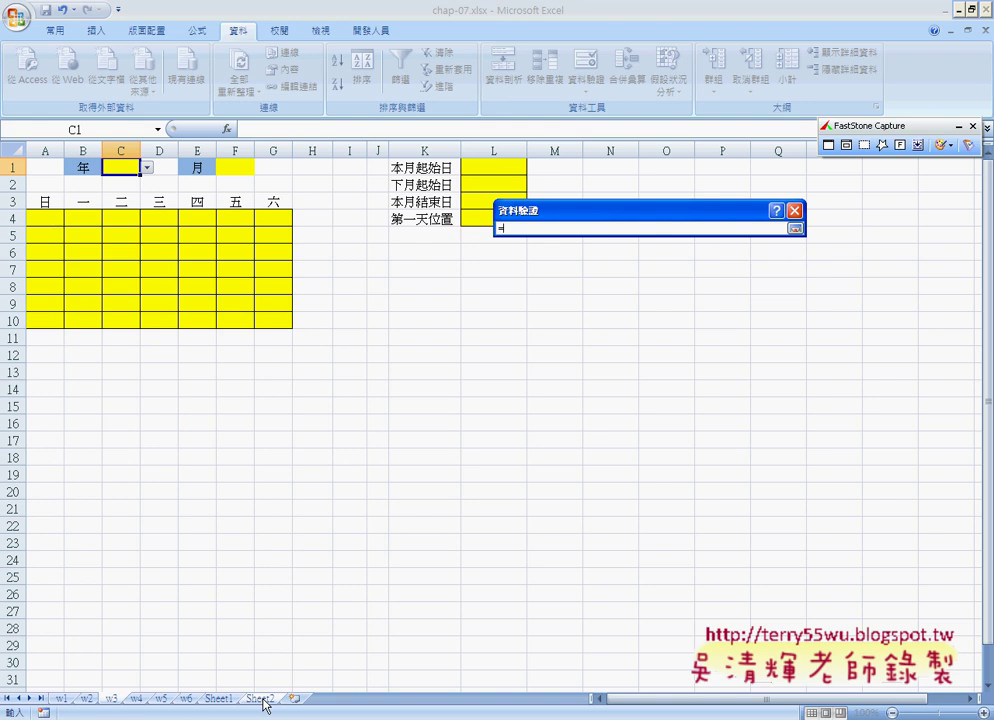
Step: Set C1's list source to =Sheet2!A1:A21 and confirm the validation
left_click(796, 229)
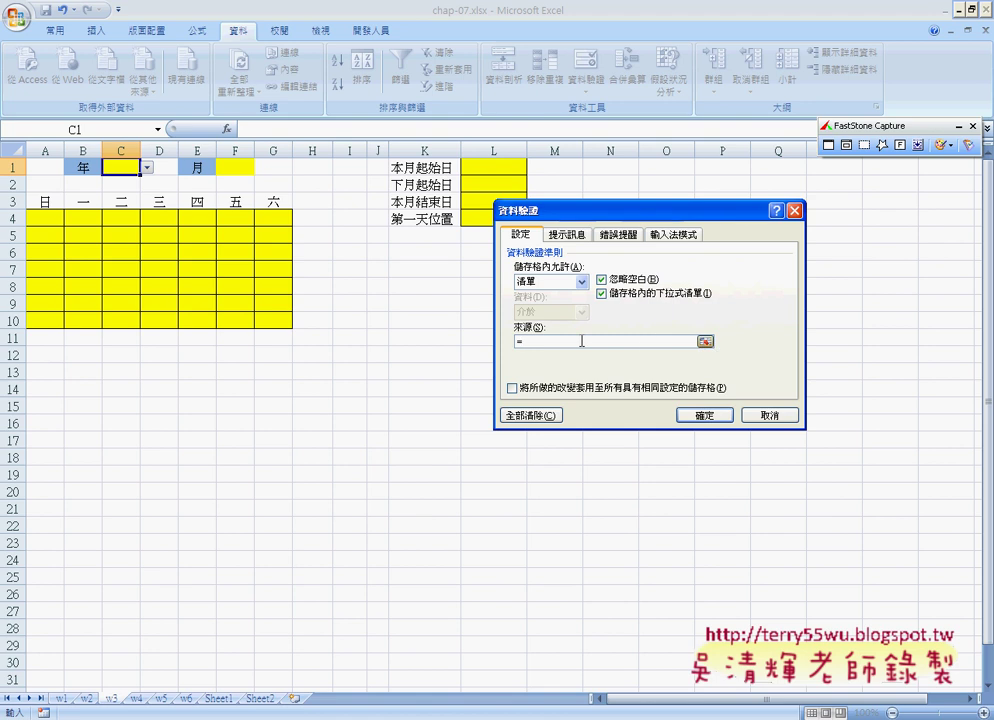
type("s")
key("BackSpace")
type("s")
type("t")
type("!")
type("A1")
type(":A2")
type("1")
left_click(704, 417)
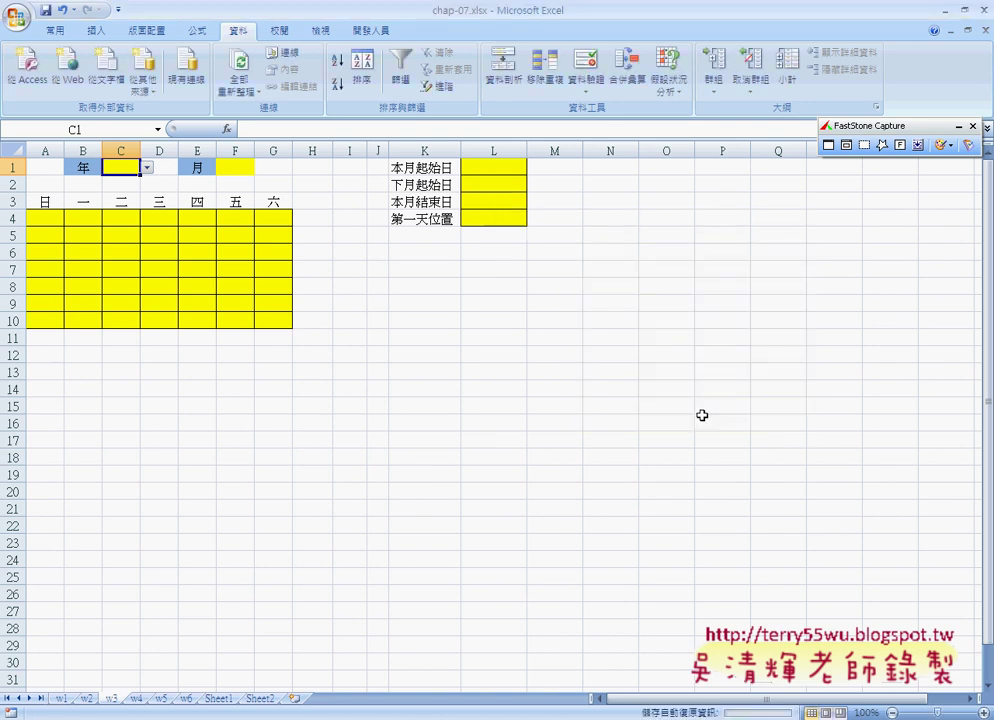